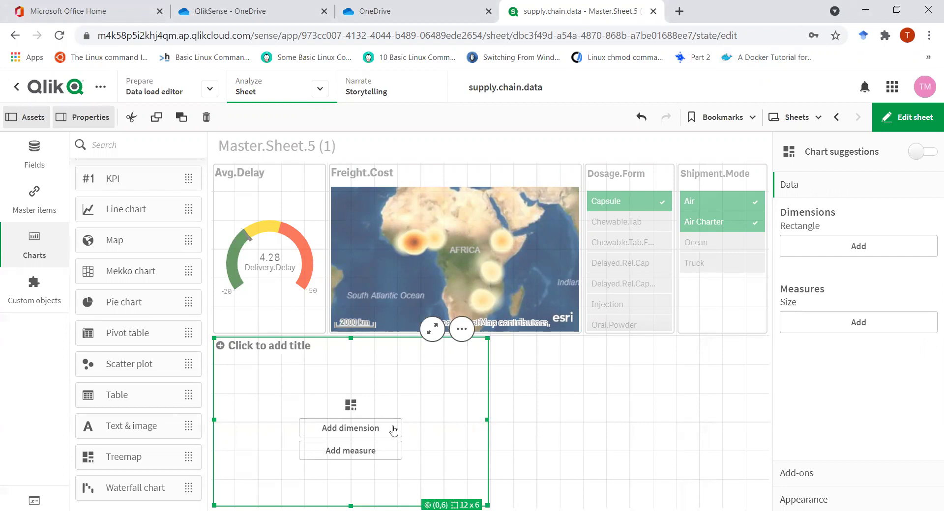
Give the new treemap Brand as its dimension and Total.Delay as its size measure.
click(371, 432)
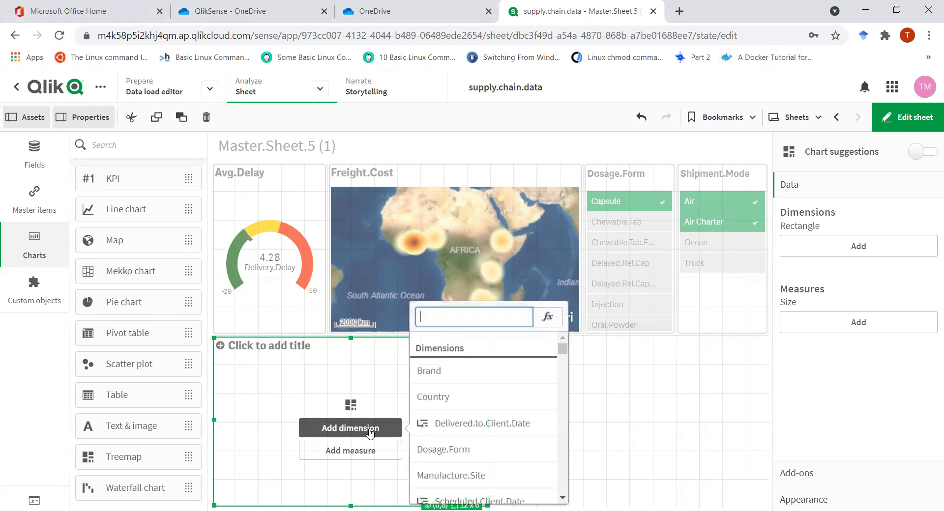
click(445, 380)
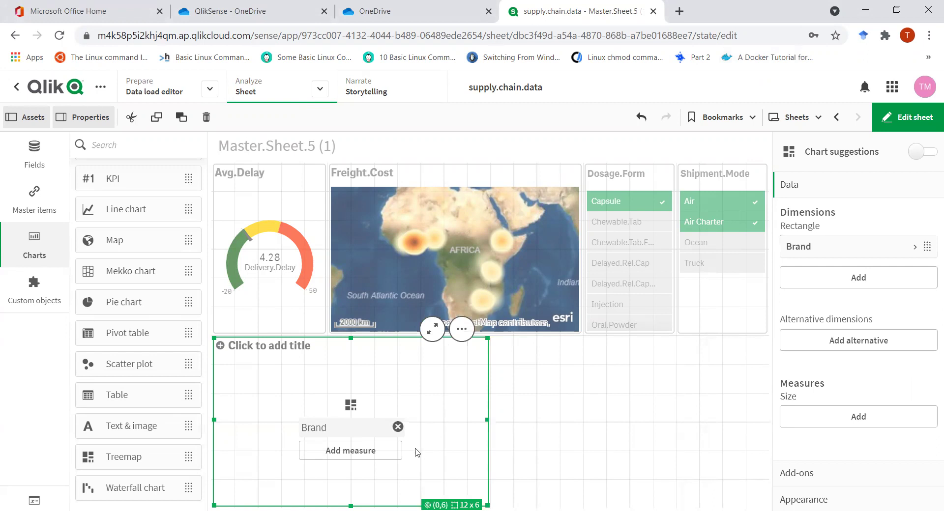
click(358, 453)
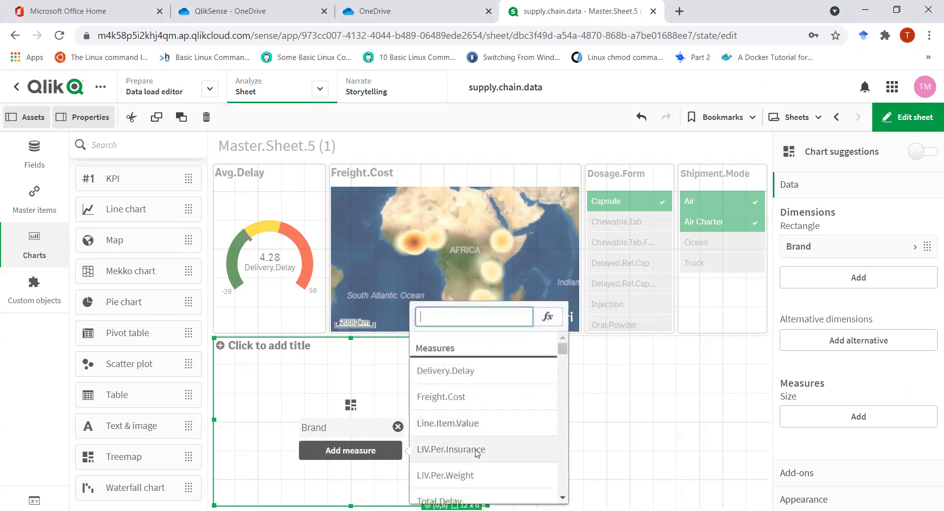
scroll(476, 456, down, 2)
click(458, 433)
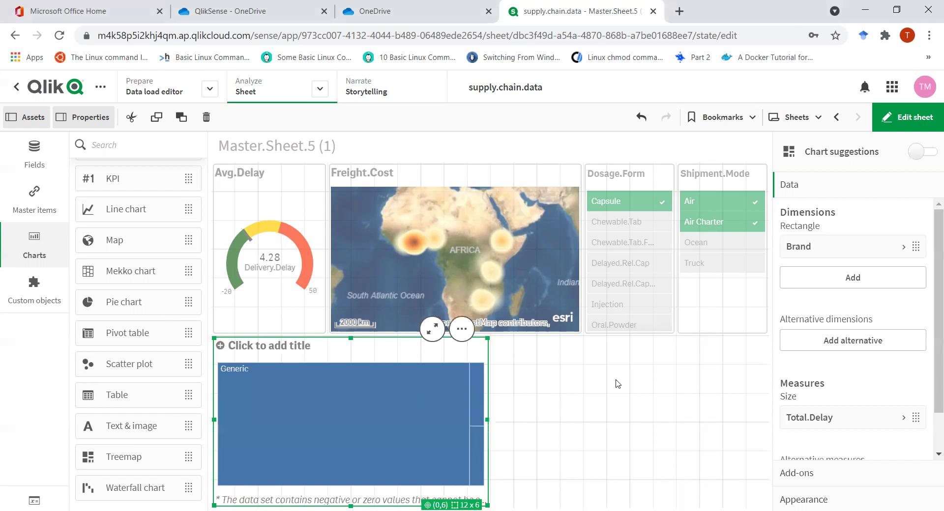
Replace the treemap's Total.Delay measure with Line.Item.Value and widen the chart to 16 grid columns.
scroll(836, 300, down, 1)
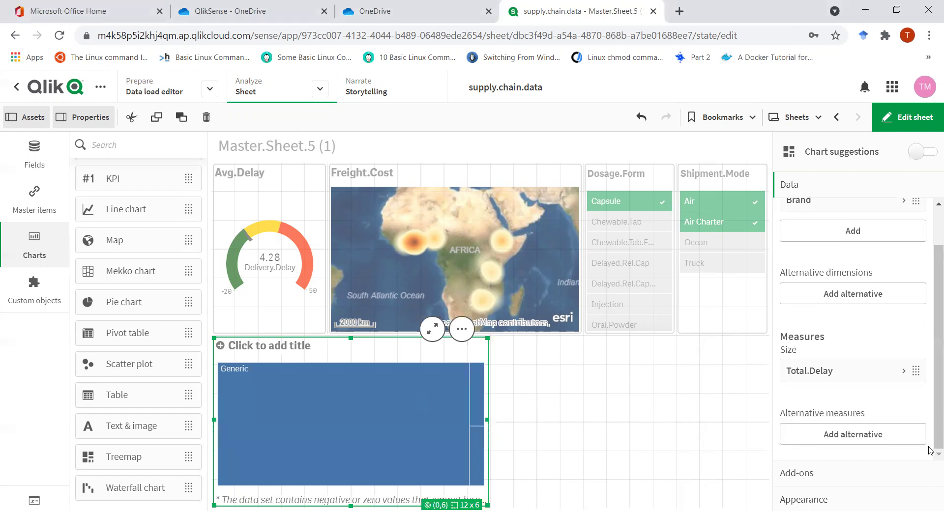
right_click(856, 371)
click(777, 410)
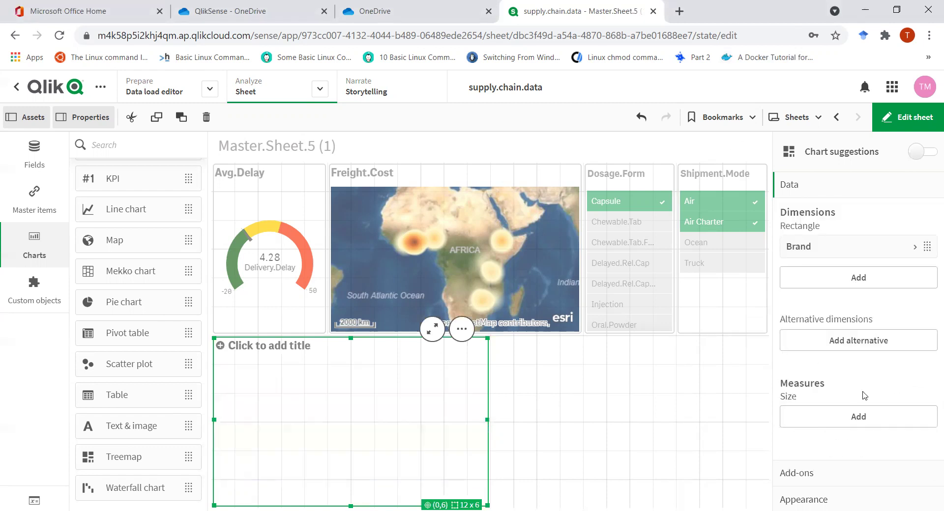
click(859, 417)
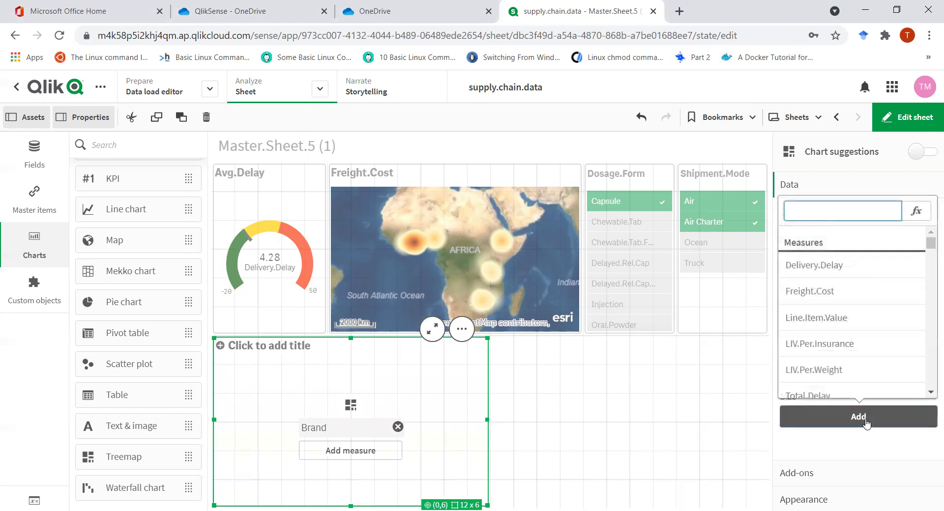
scroll(849, 320, down, 2)
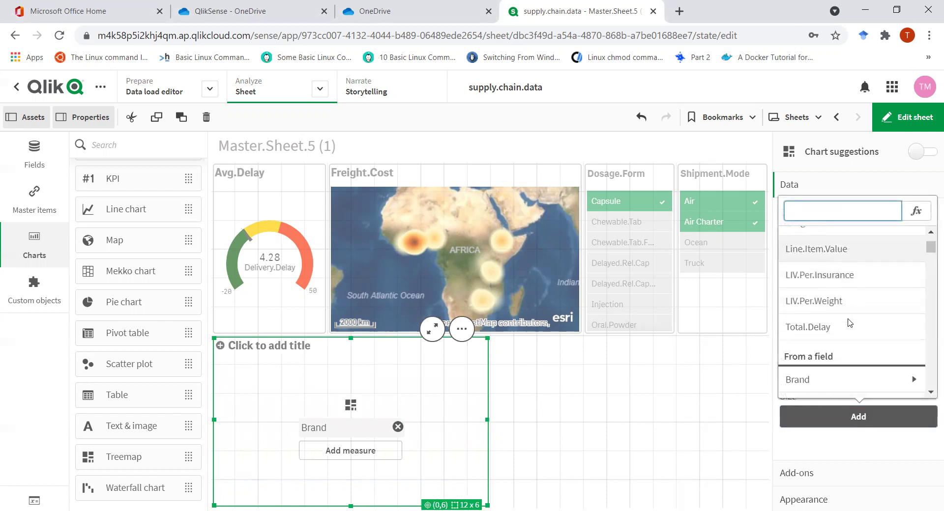
scroll(850, 323, up, 2)
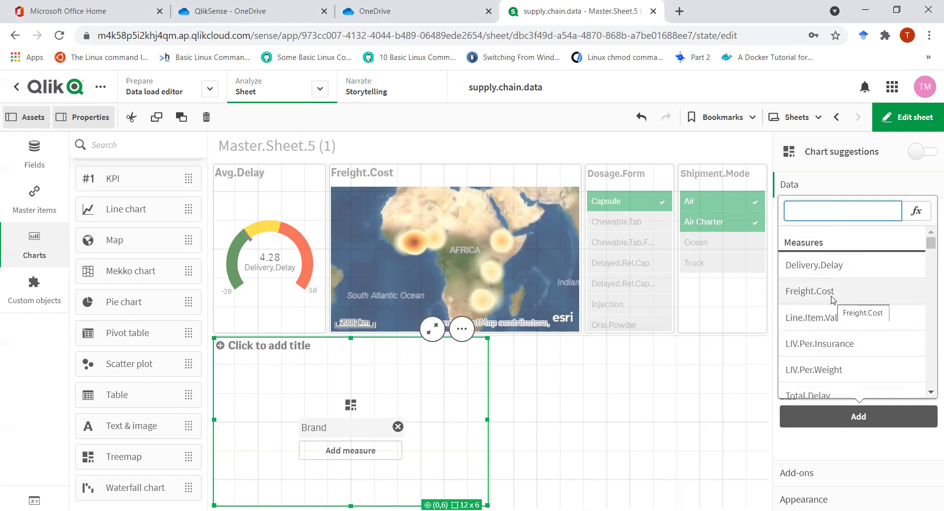
click(842, 319)
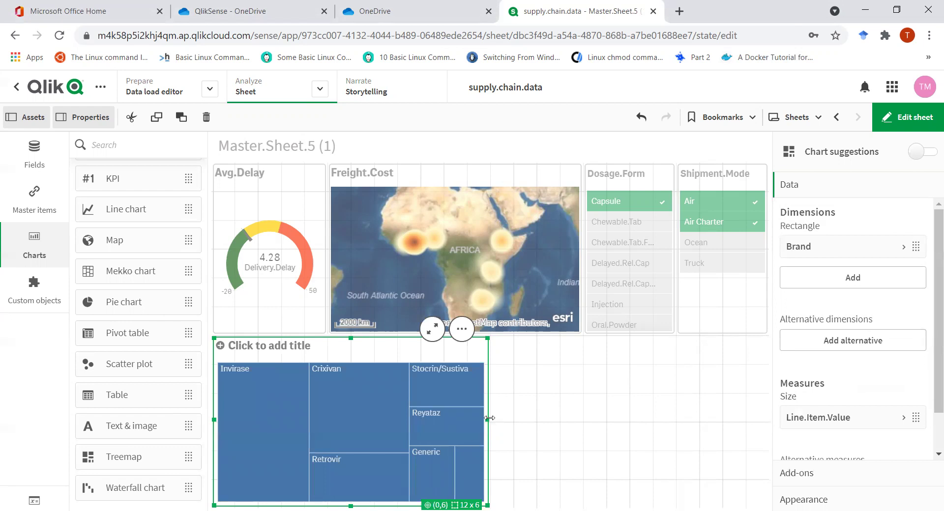
drag(489, 418, 582, 421)
Finish editing the sheet and add Chewable.Tab.FDC, Delayed.Rel.Cap.Blister and Injection to the Dosage.Form selection.
click(907, 117)
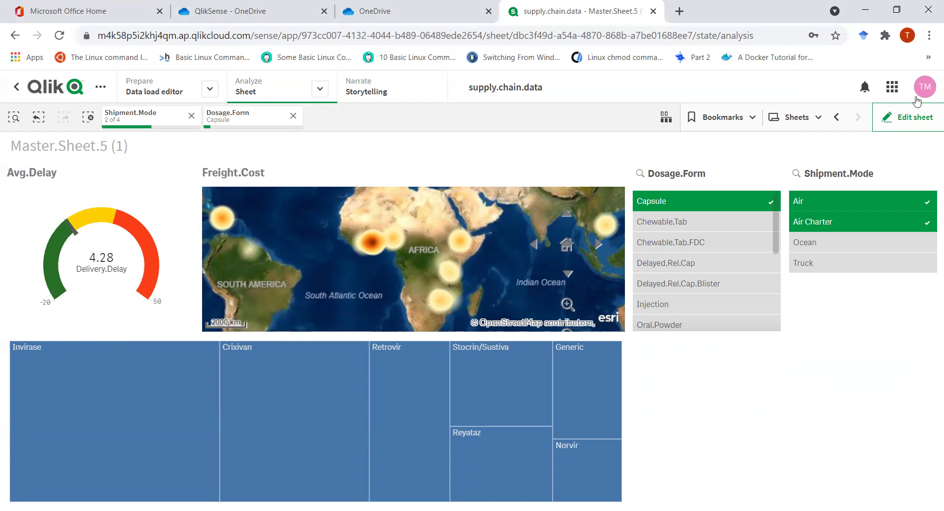
click(659, 242)
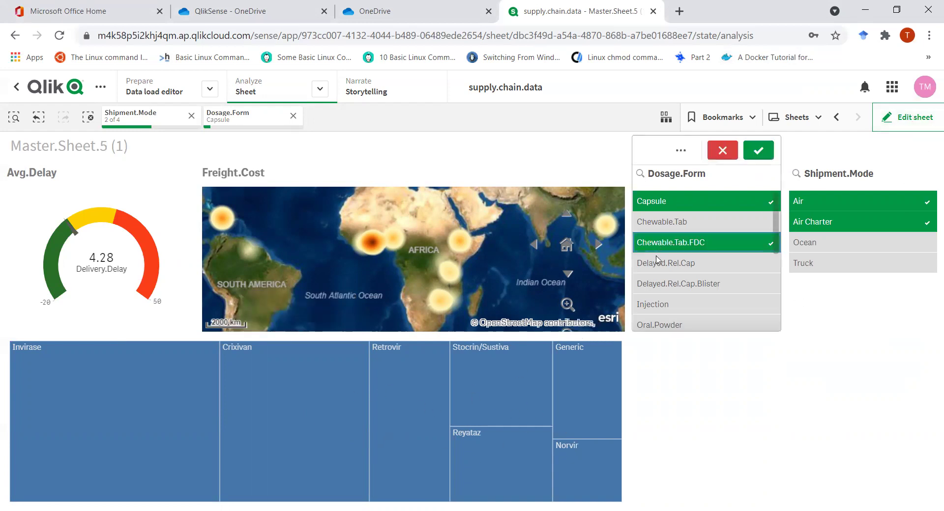
click(657, 285)
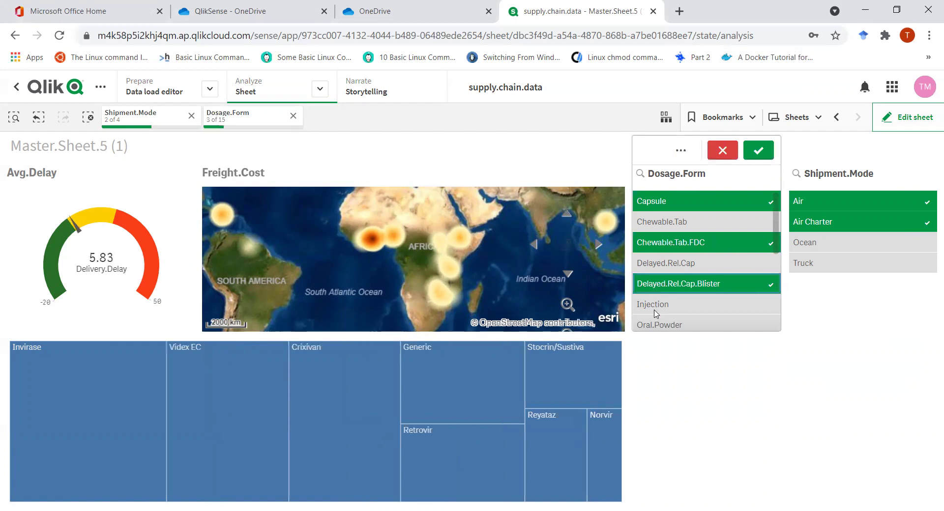
click(658, 305)
click(896, 124)
Reopen the sheet for editing and switch the treemap to custom colors with the single color orange (f8981d).
click(896, 124)
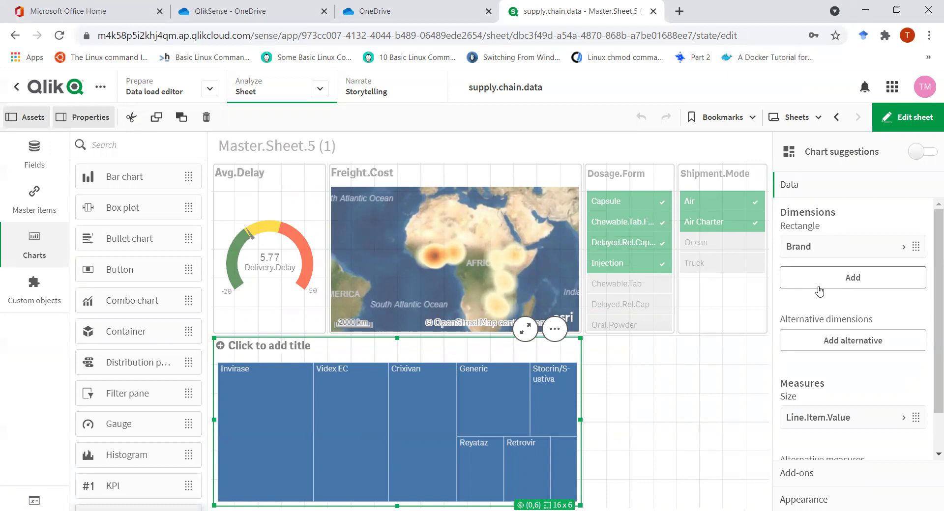
scroll(826, 344, down, 1)
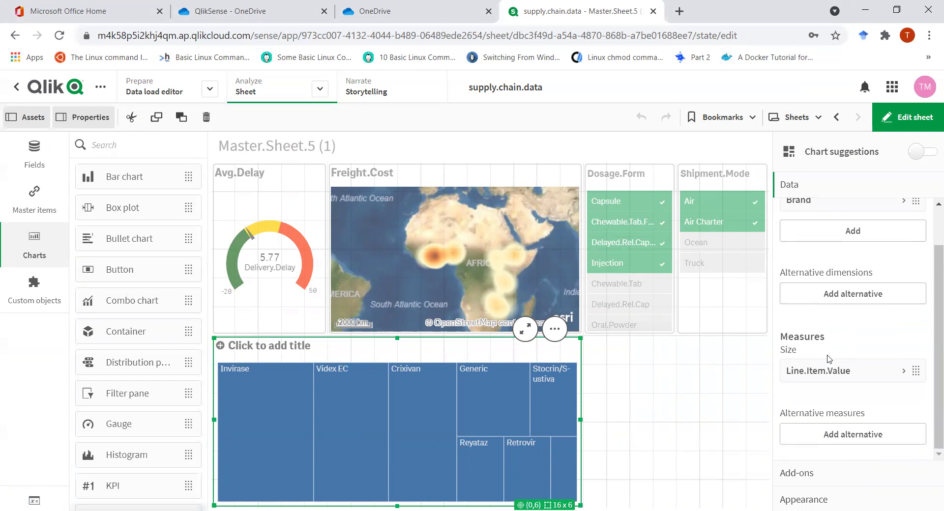
click(902, 374)
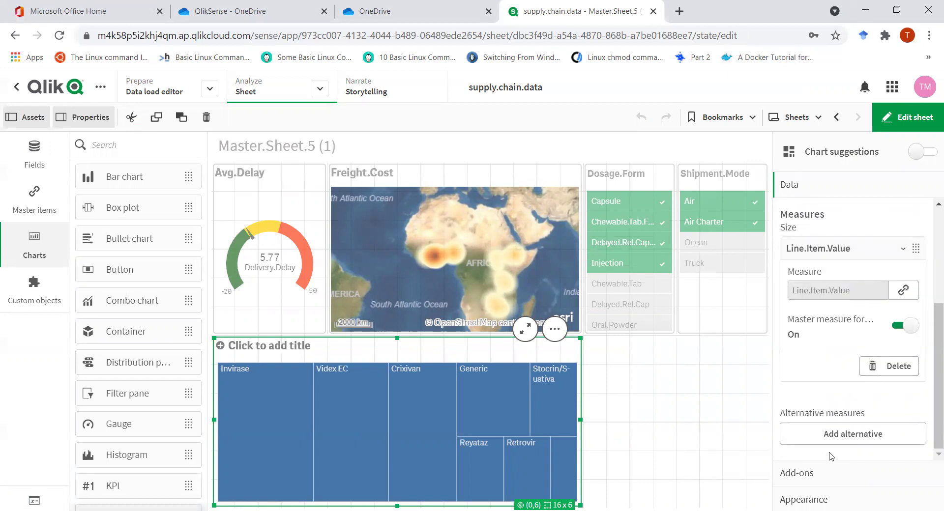
click(827, 500)
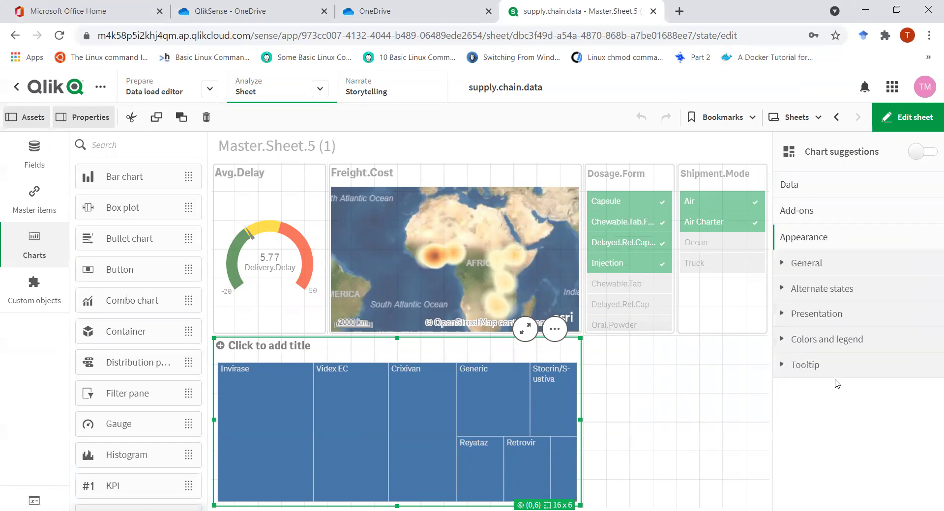
click(836, 339)
click(923, 373)
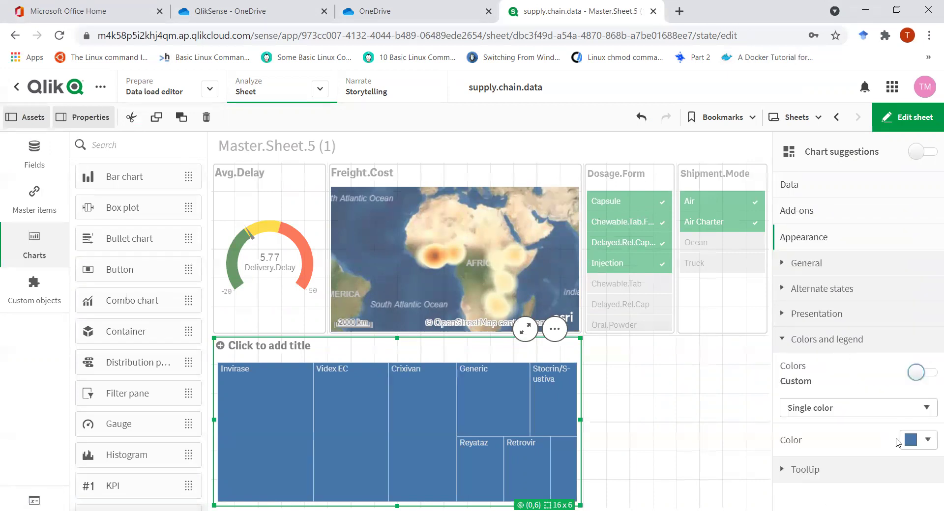
click(919, 440)
click(895, 317)
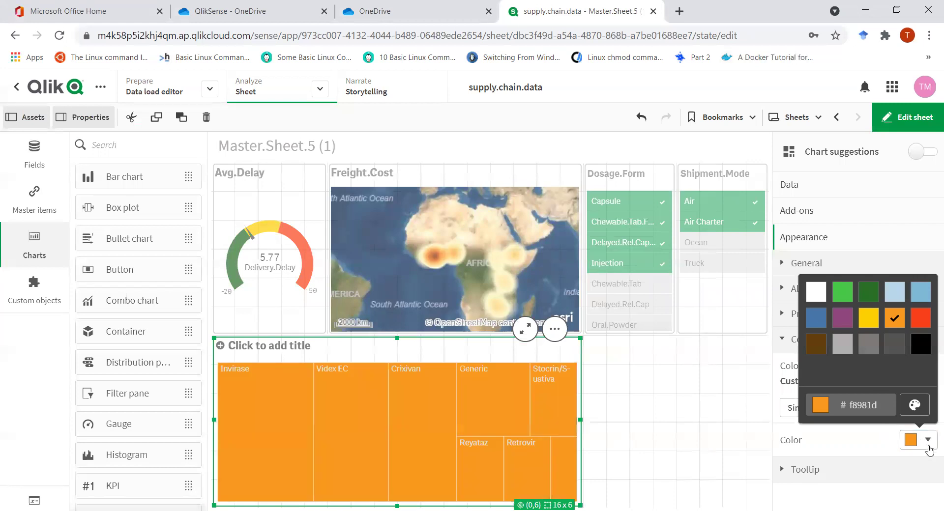
click(871, 446)
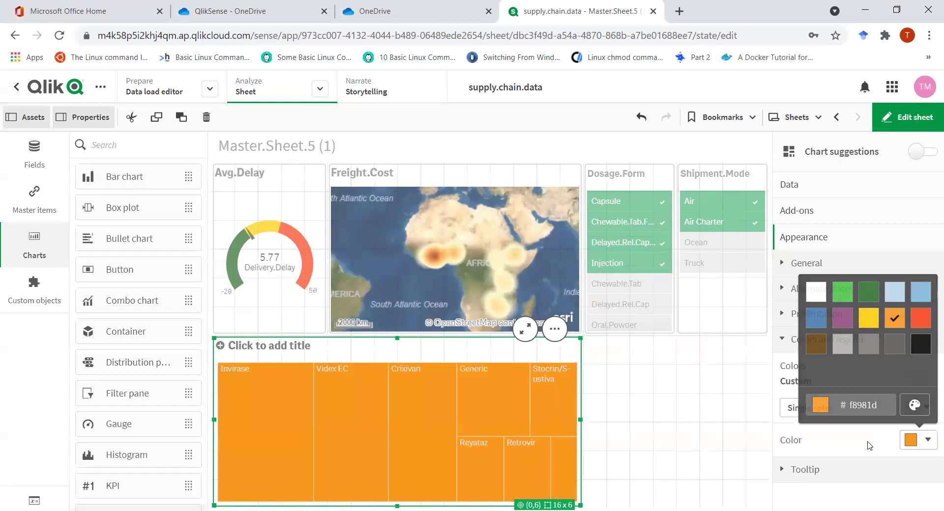
Try coloring the treemap by dimension, settle on coloring by measure, and widen the chart to 24 grid columns.
click(852, 416)
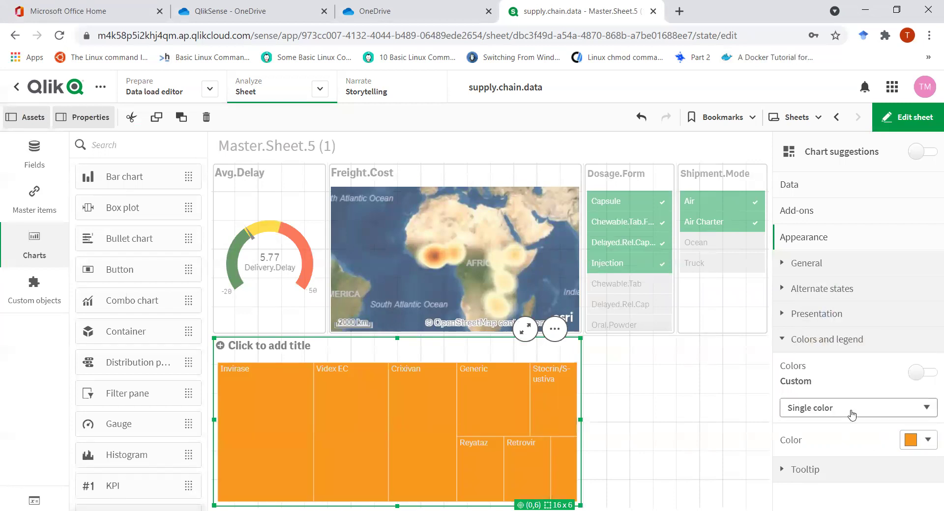
click(839, 436)
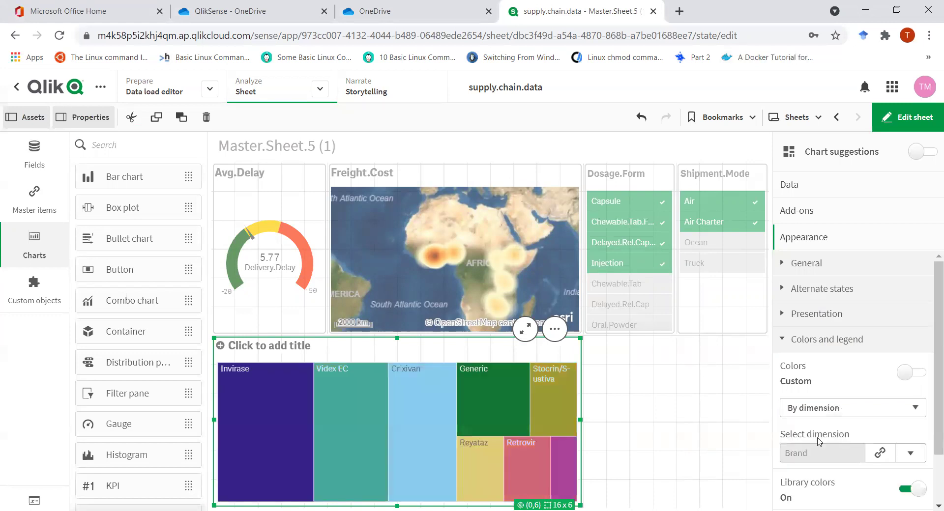
click(810, 419)
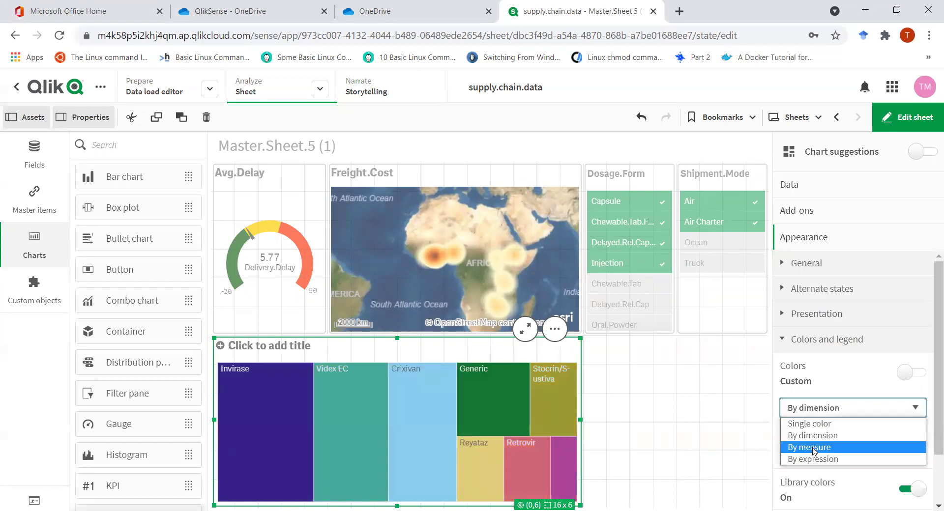
click(821, 446)
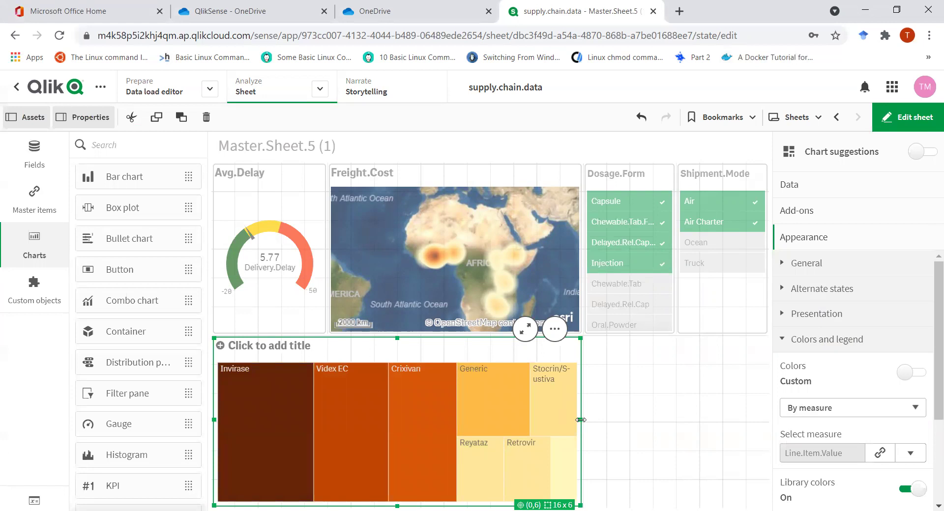
drag(581, 420, 782, 401)
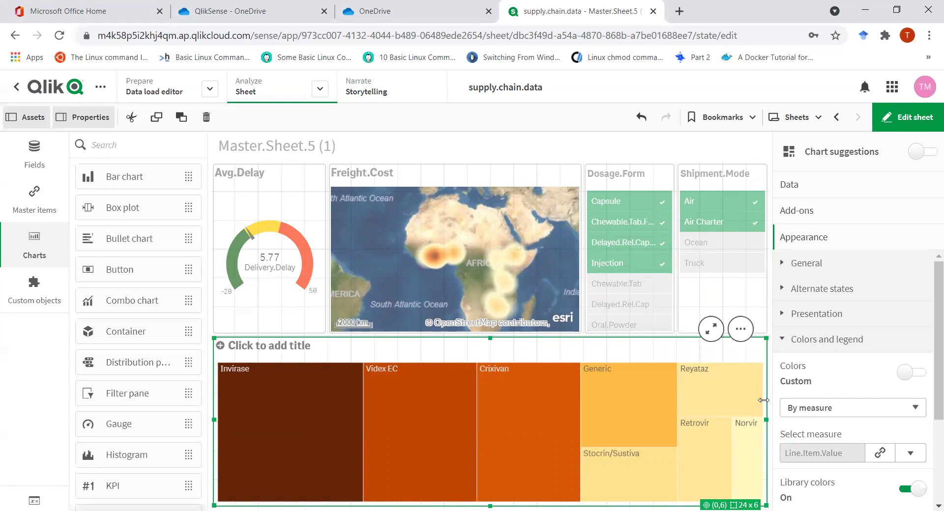
Examine the treemap's remaining appearance settings: color range, legend, presentation labels and general titles.
scroll(826, 428, down, 3)
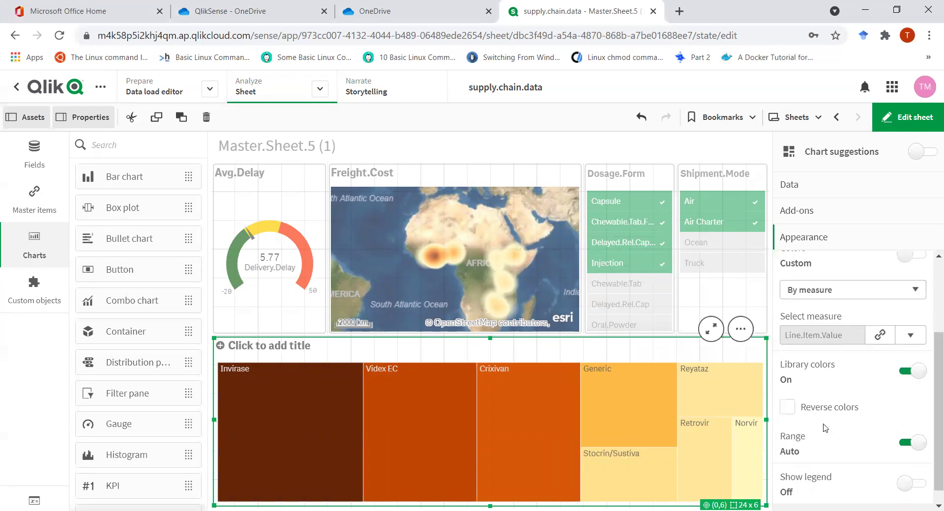
scroll(827, 435, down, 1)
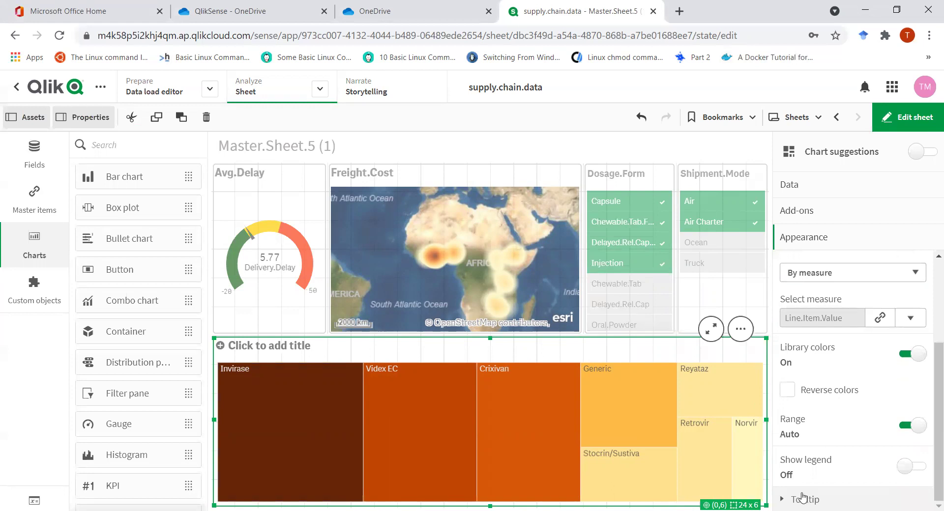
scroll(828, 443, up, 3)
click(808, 315)
scroll(876, 401, down, 2)
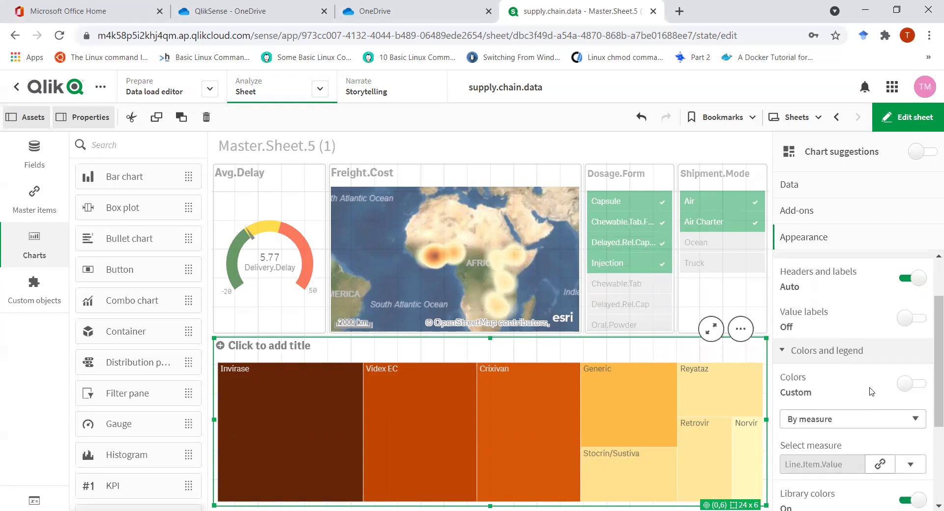
scroll(873, 394, up, 2)
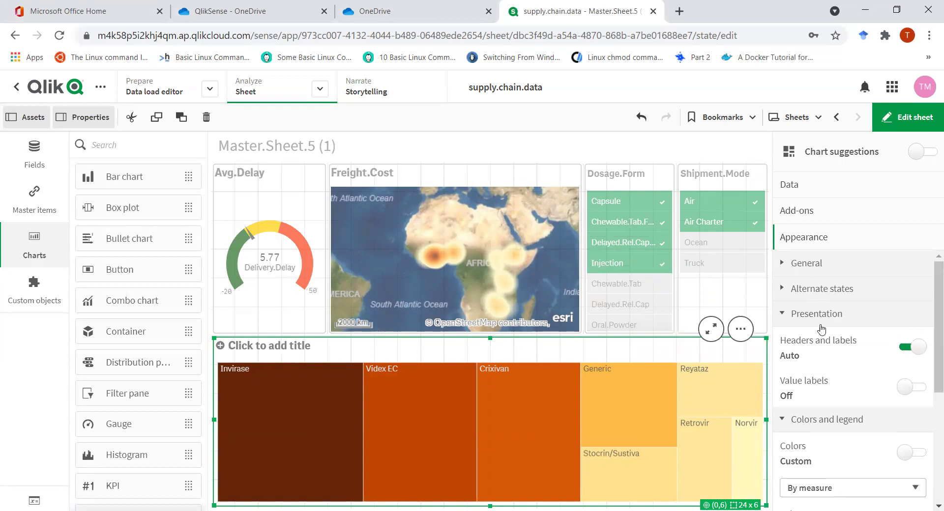
click(809, 264)
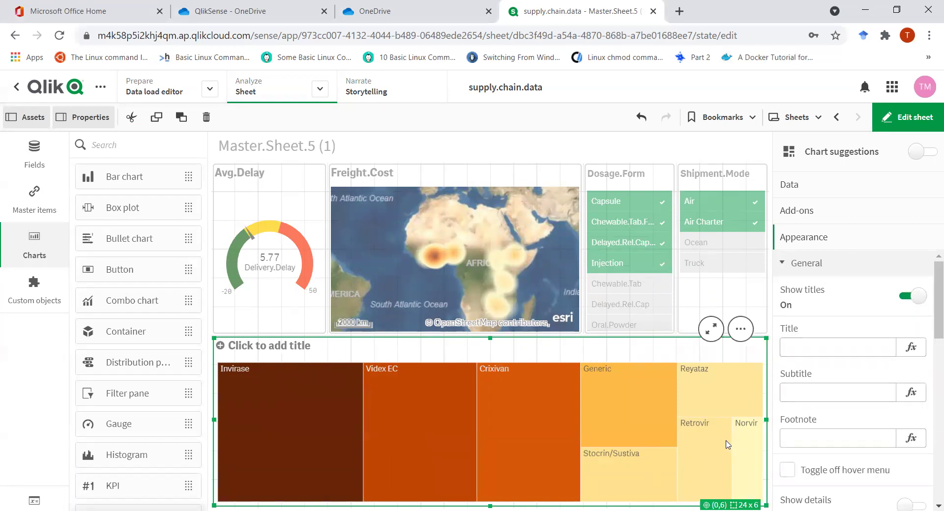
Finish editing the sheet and change the Shipment.Mode selection to Ocean only, deselecting Air and Air Charter.
click(915, 121)
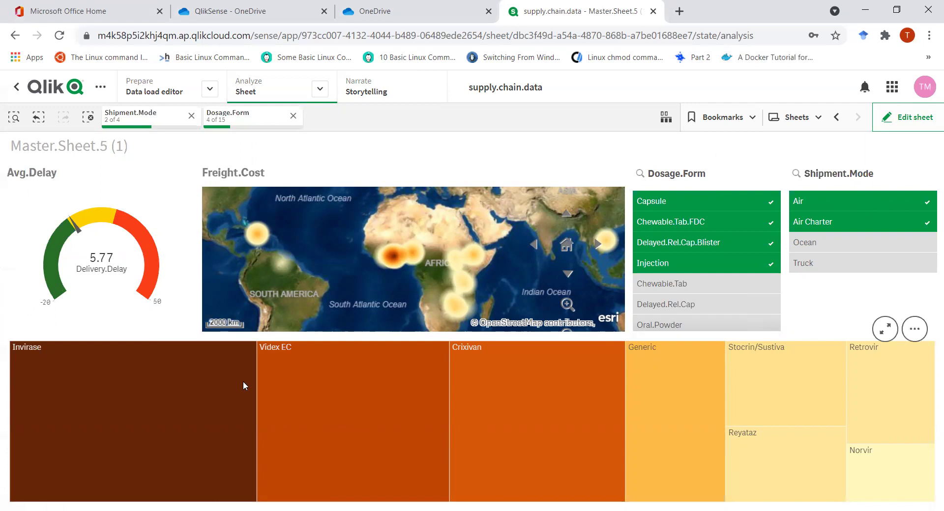
mouse_move(403, 411)
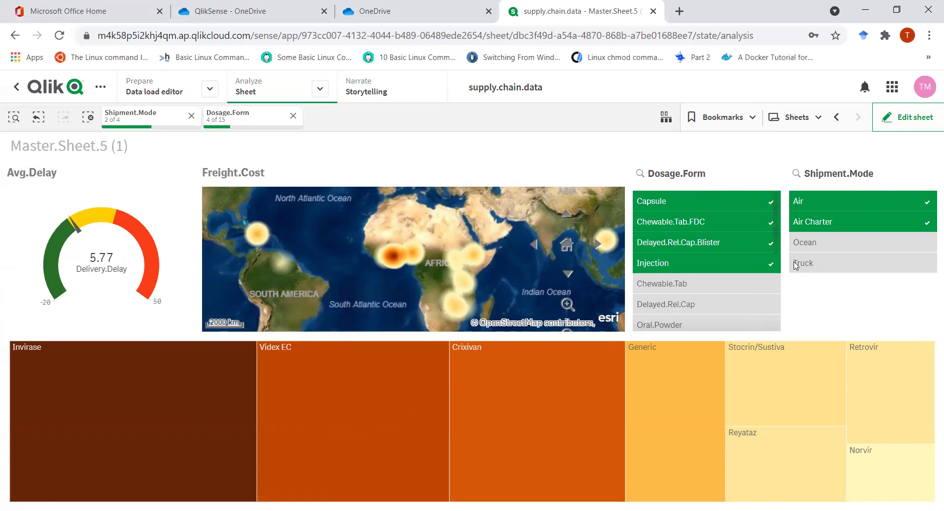
click(807, 251)
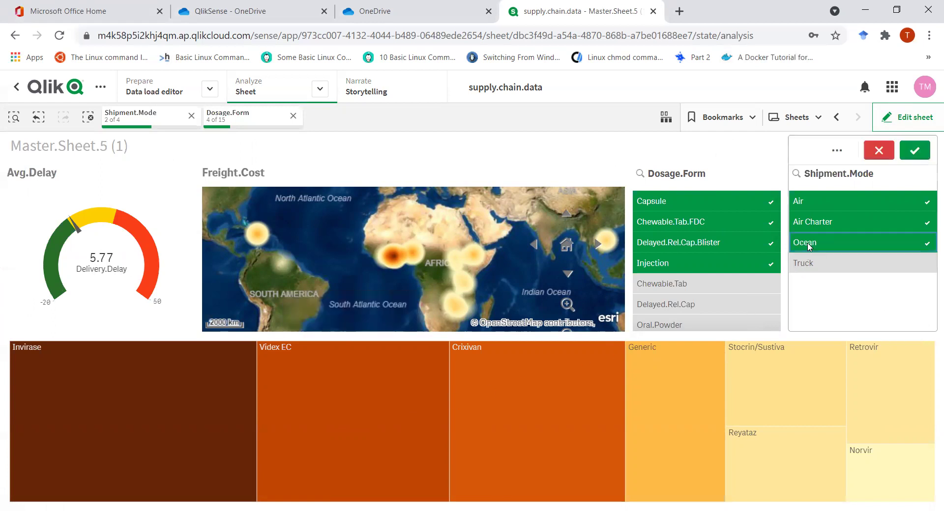
click(820, 225)
click(816, 202)
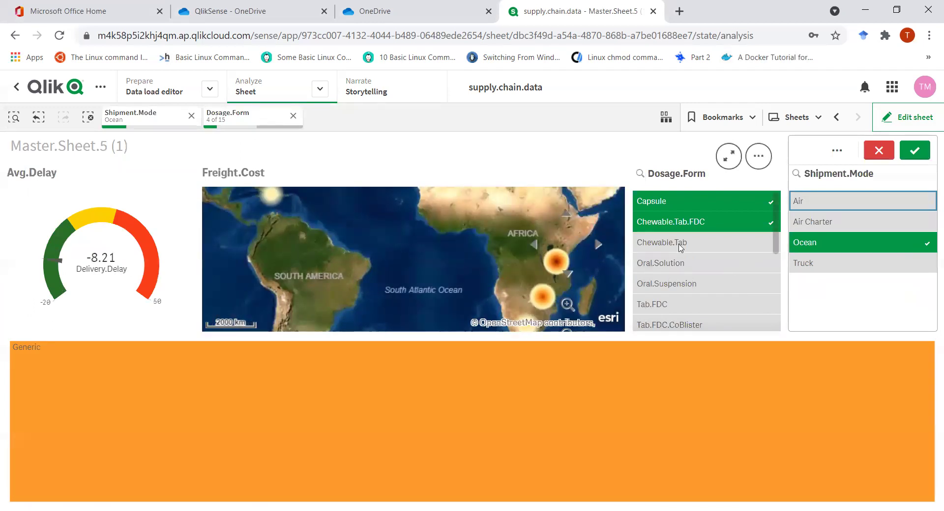
Select all values in the Dosage.Form filter.
click(682, 178)
click(681, 150)
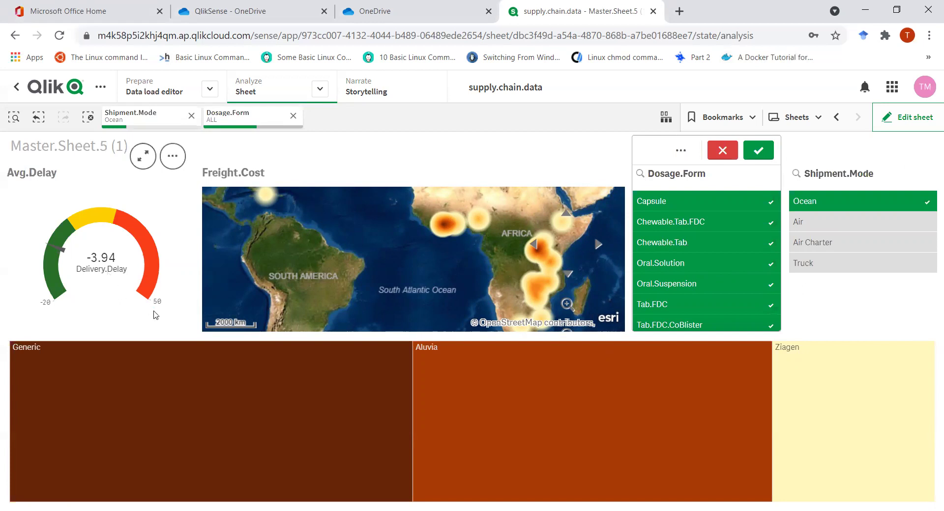
mouse_move(253, 401)
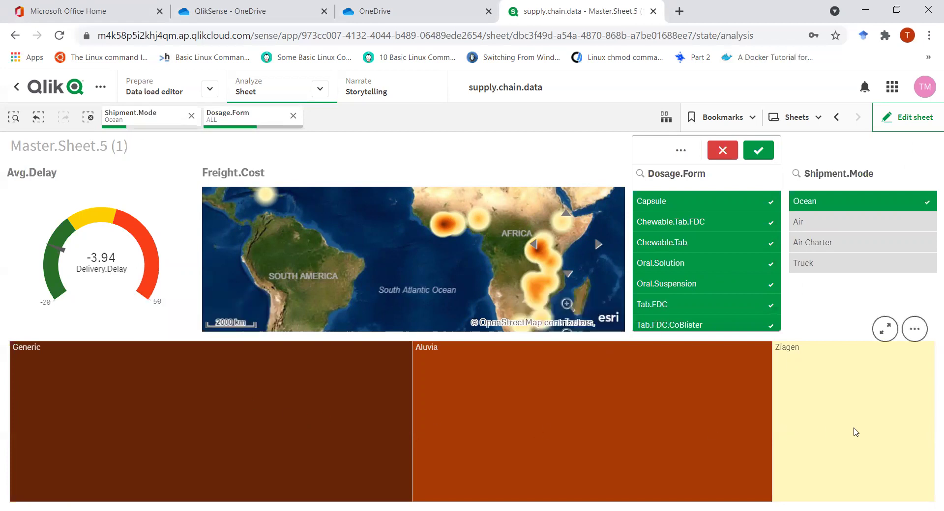
mouse_move(856, 432)
mouse_move(306, 418)
mouse_move(702, 438)
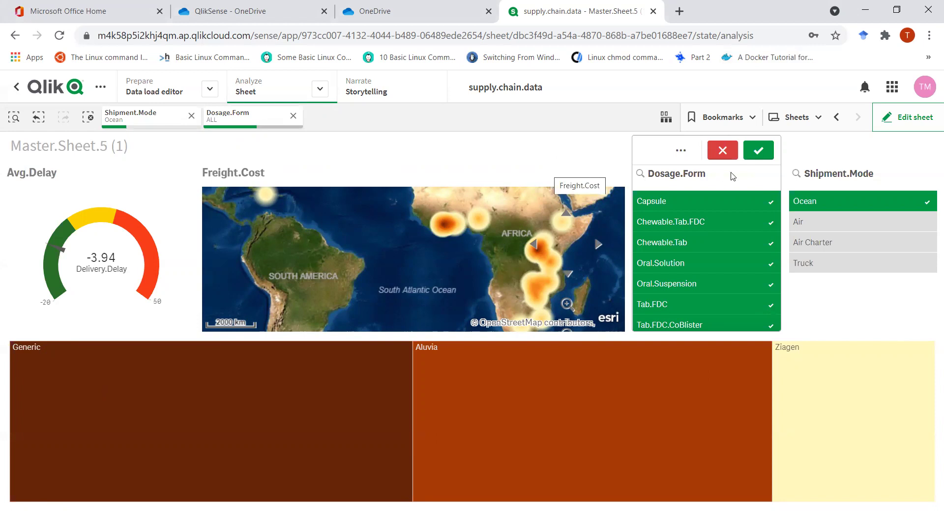
Open the sheet for editing and add the INCO field as a second dimension of the treemap, grouped under Brand.
click(904, 122)
click(343, 350)
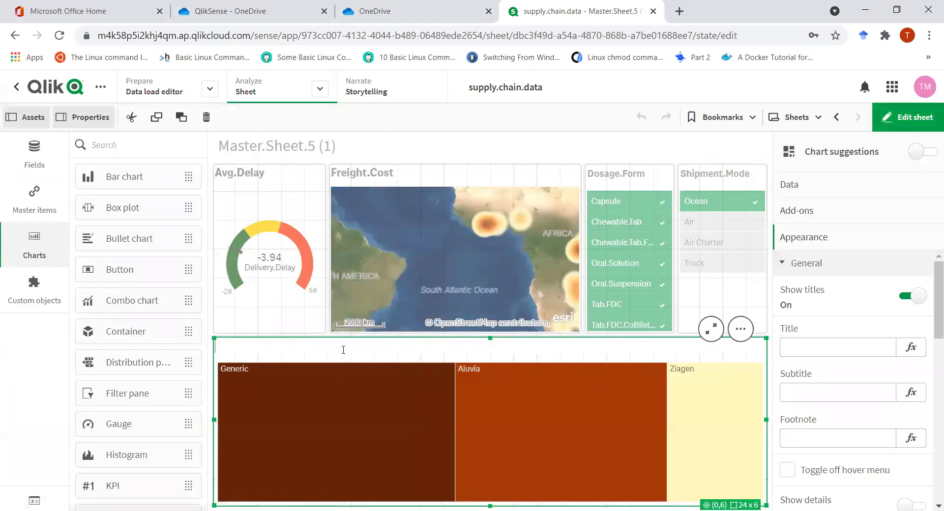
click(809, 196)
click(840, 283)
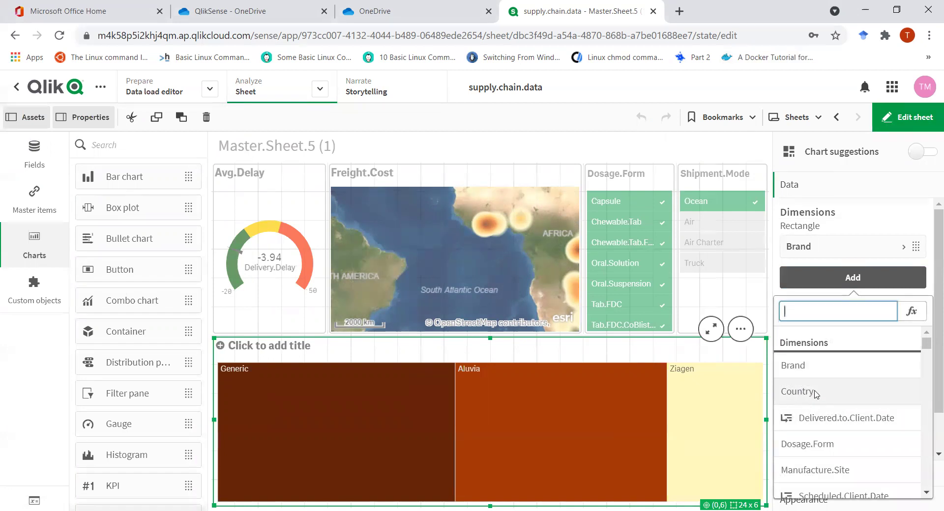
scroll(836, 396, down, 3)
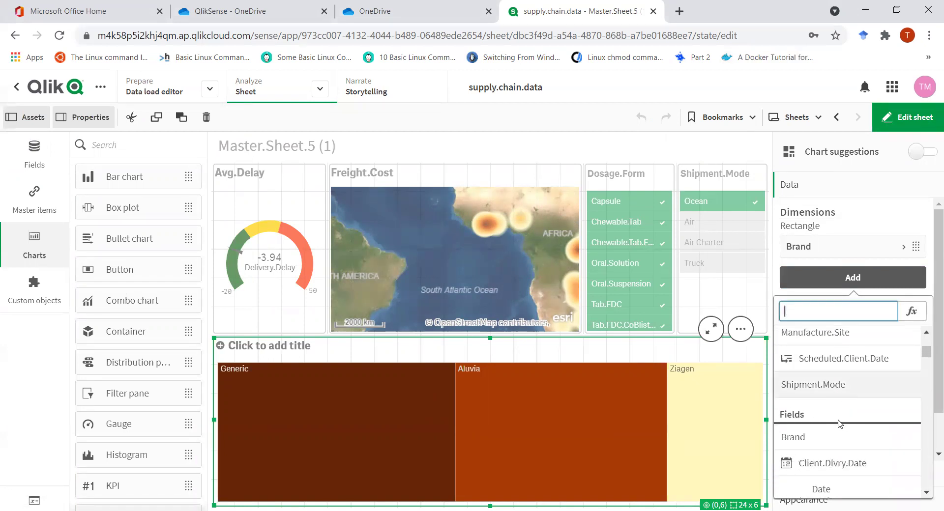
scroll(838, 415, down, 8)
scroll(846, 432, down, 10)
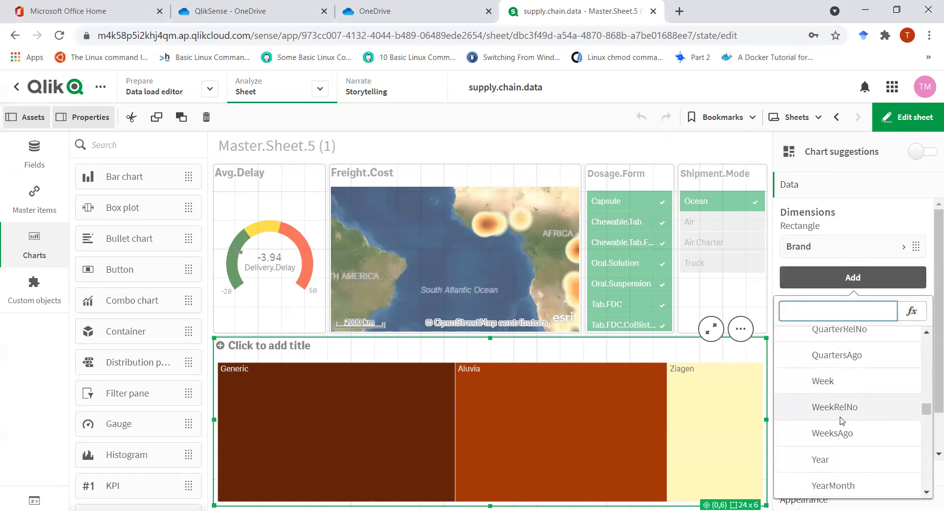
click(825, 350)
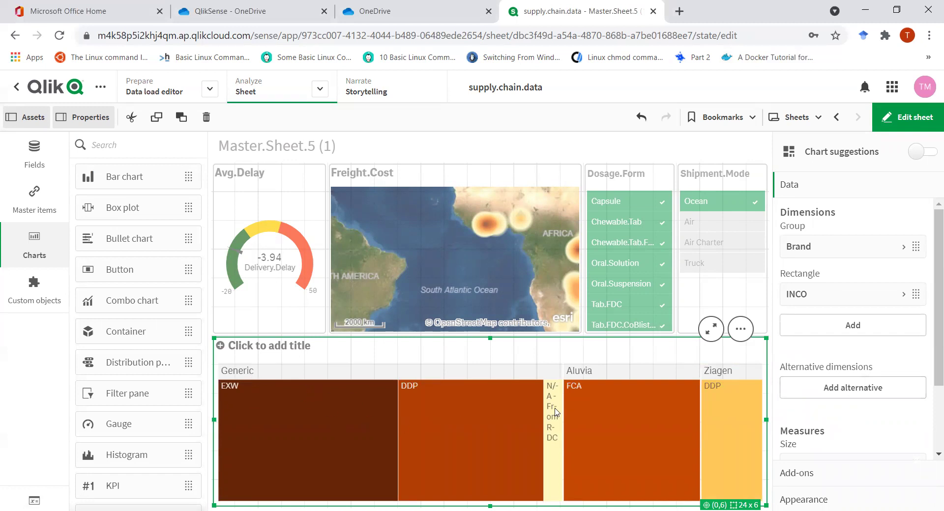
Leave sheet editing, try the treemap with Air added to the Shipment.Mode selection, deselect Air again and return to editing.
click(885, 118)
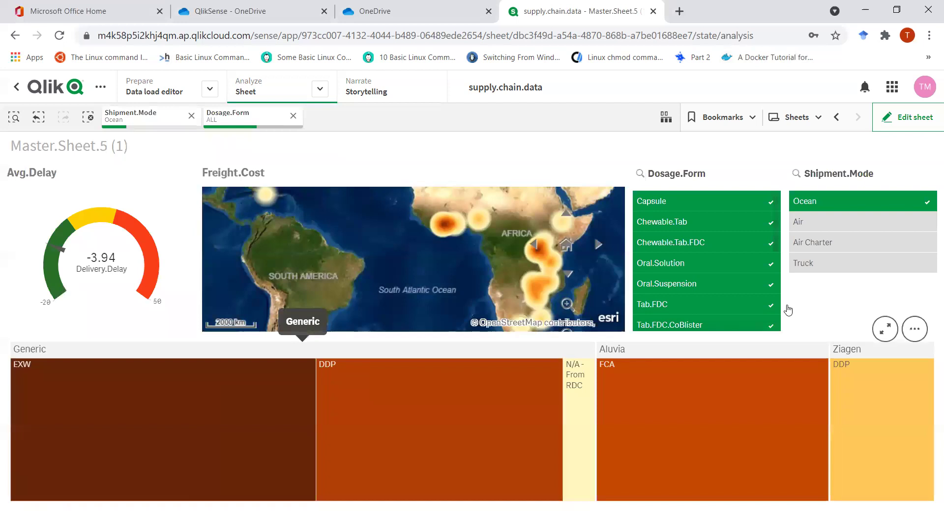
click(818, 224)
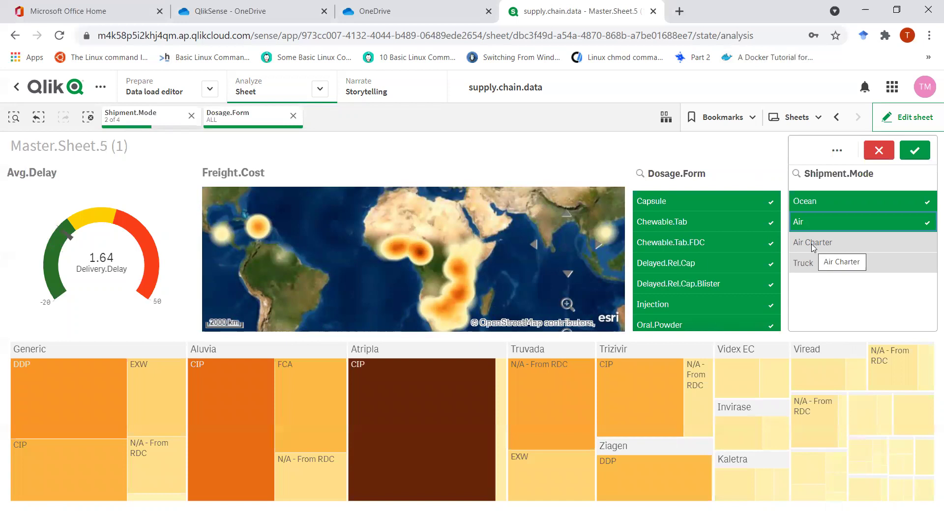
click(836, 226)
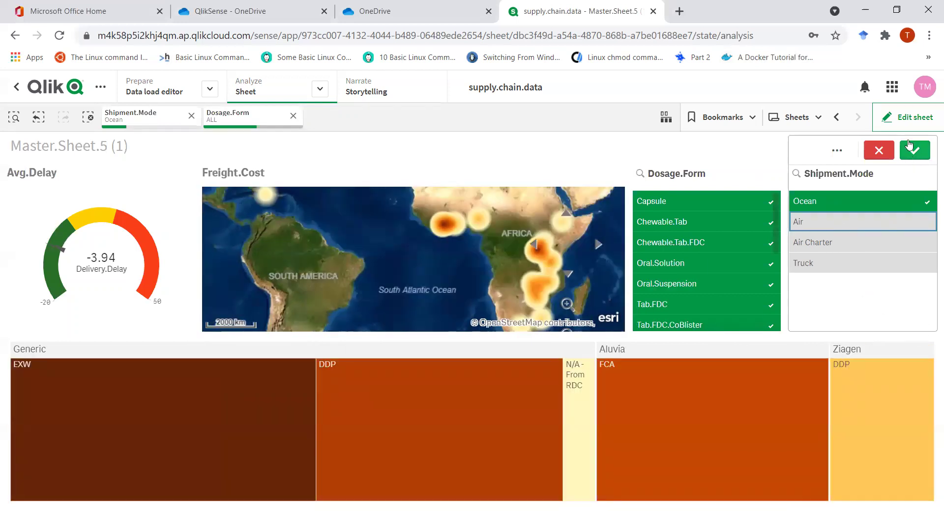
click(909, 117)
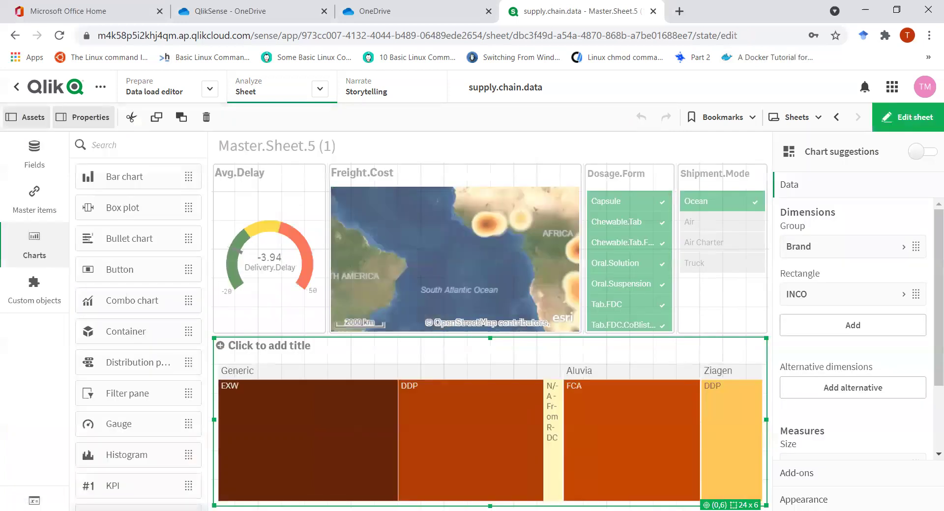